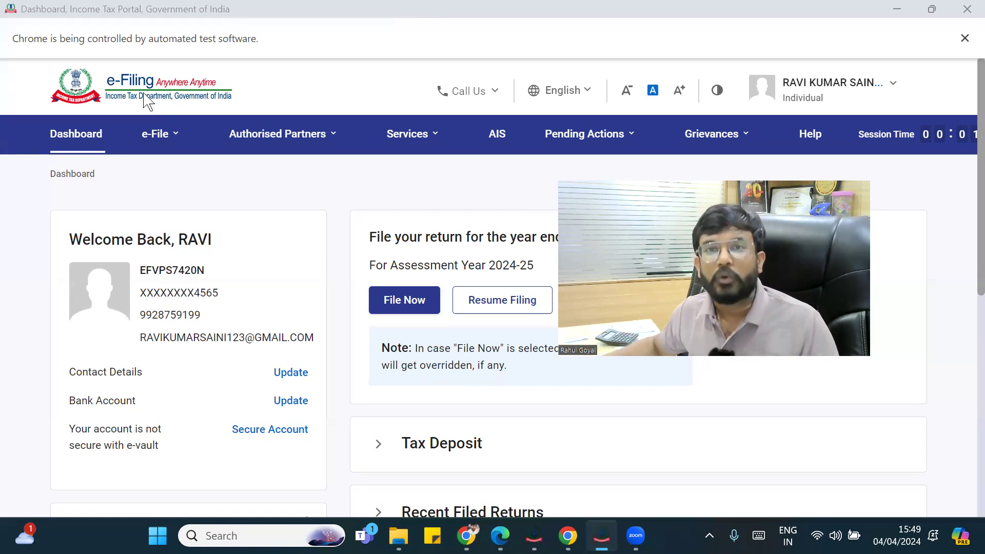
Open the page for filing income tax forms.
{"action": "left_click", "coordinate": [157, 143]}
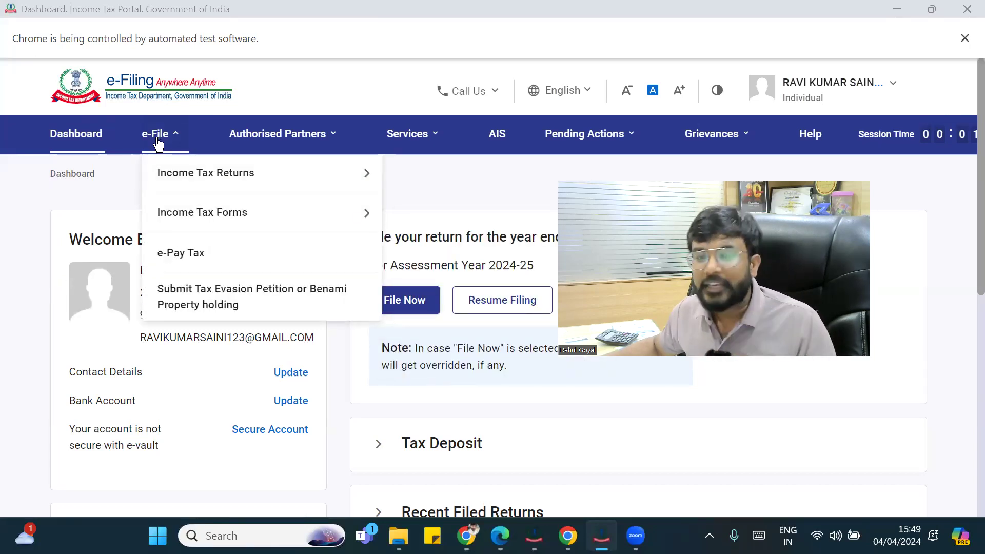
{"action": "mouse_move", "coordinate": [154, 163]}
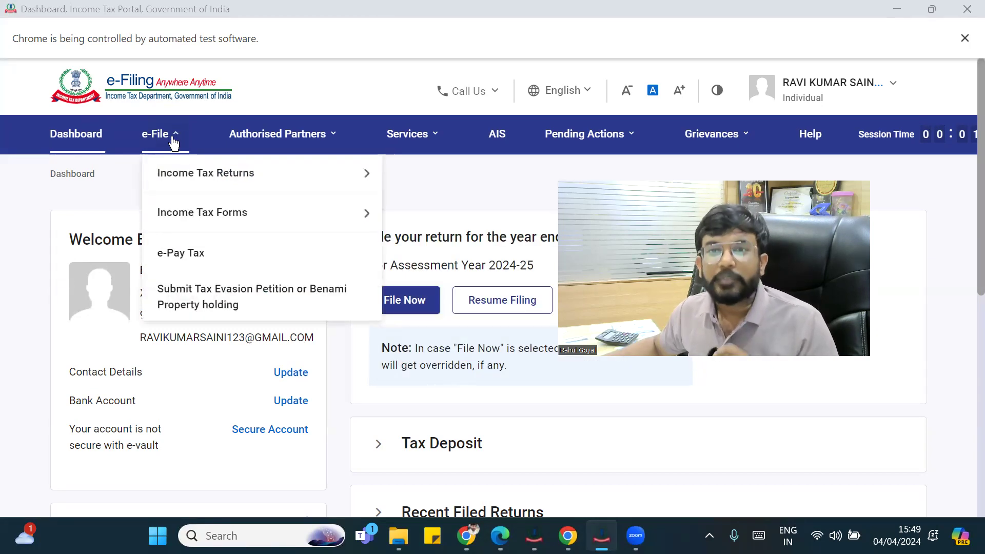
{"action": "mouse_move", "coordinate": [169, 214]}
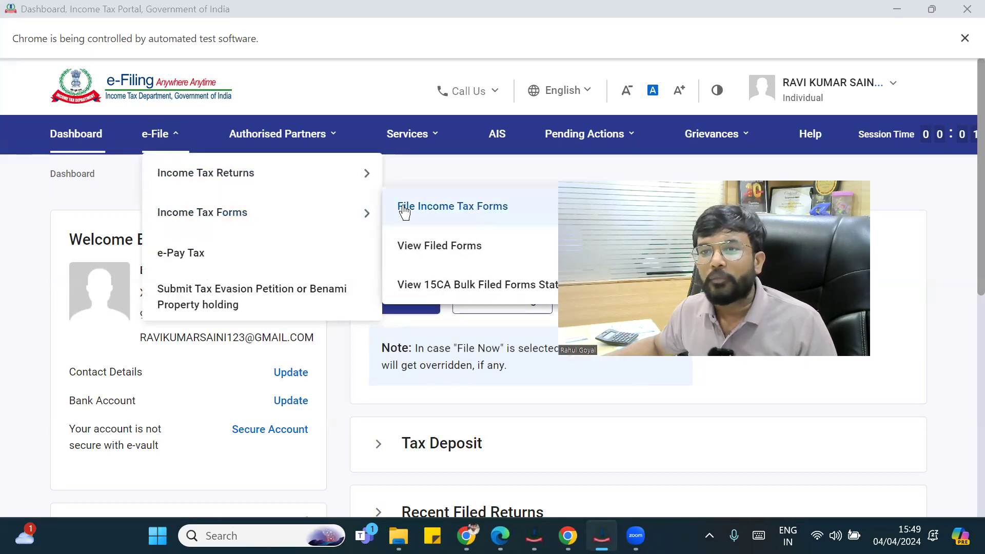
{"action": "left_click", "coordinate": [410, 207]}
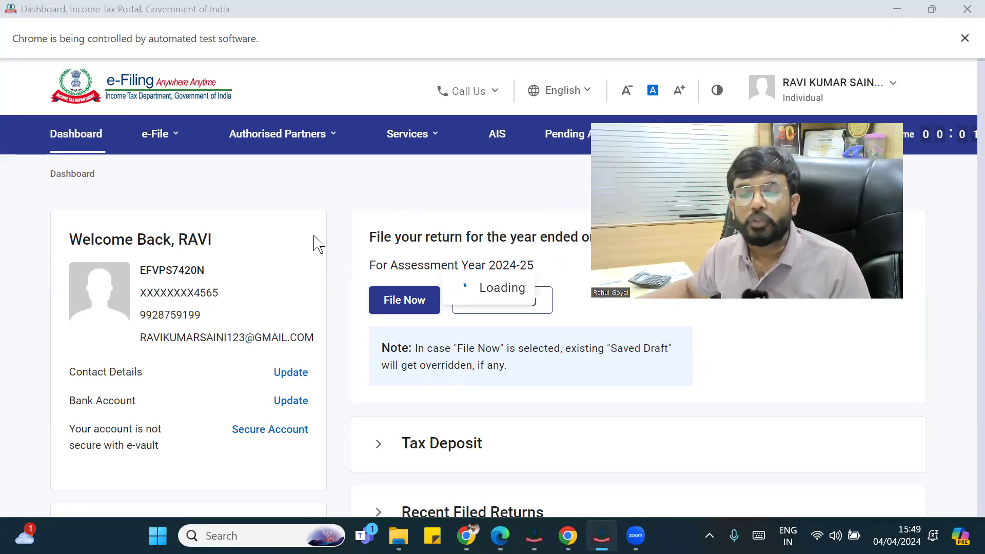
Delete the in-progress draft of Form 10-IEA for A.Y. 2024-25 and confirm the deletion.
{"action": "left_click", "coordinate": [159, 134]}
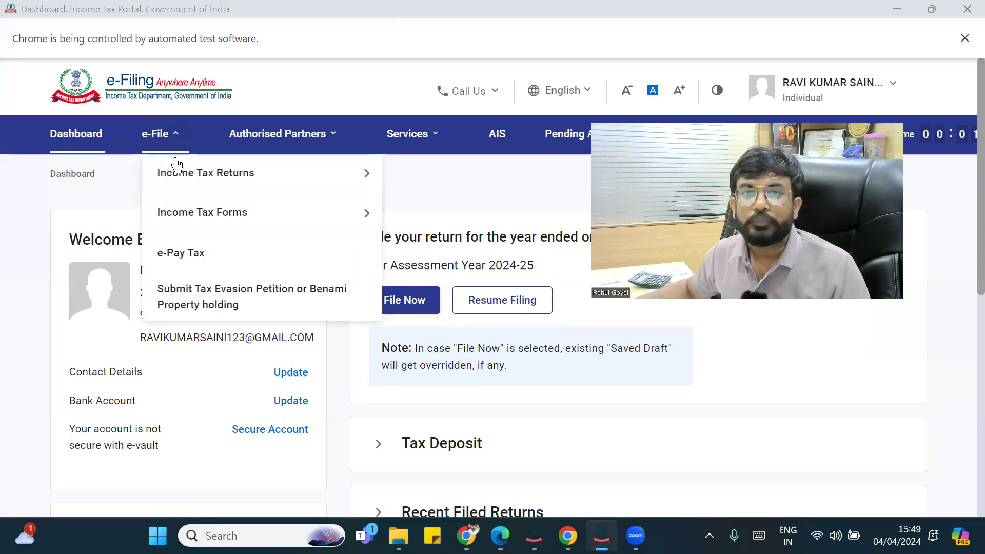
{"action": "mouse_move", "coordinate": [333, 173]}
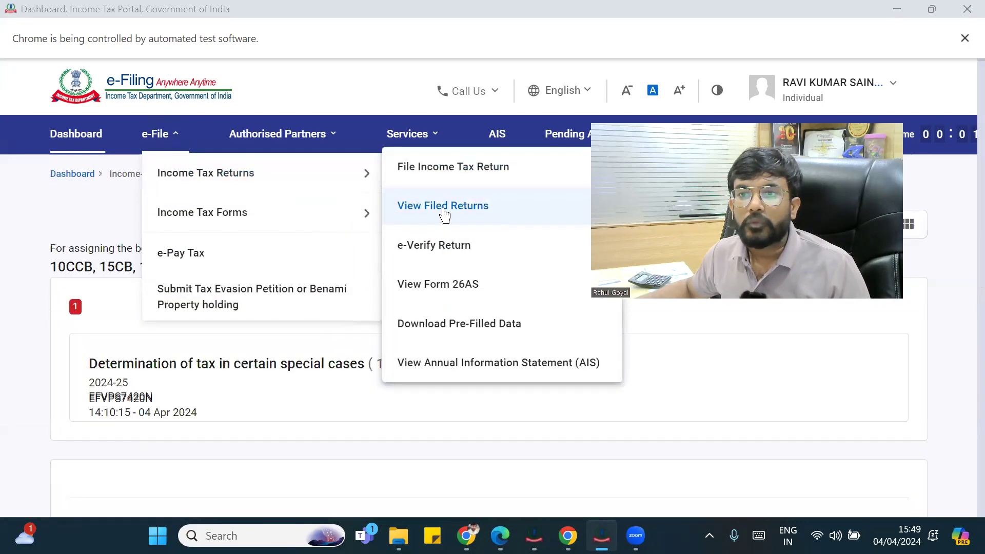
{"action": "scroll", "coordinate": [461, 364], "scroll_direction": "down", "scroll_amount": 3}
{"action": "scroll", "coordinate": [528, 359], "scroll_direction": "up", "scroll_amount": 3}
{"action": "left_click", "coordinate": [843, 383]}
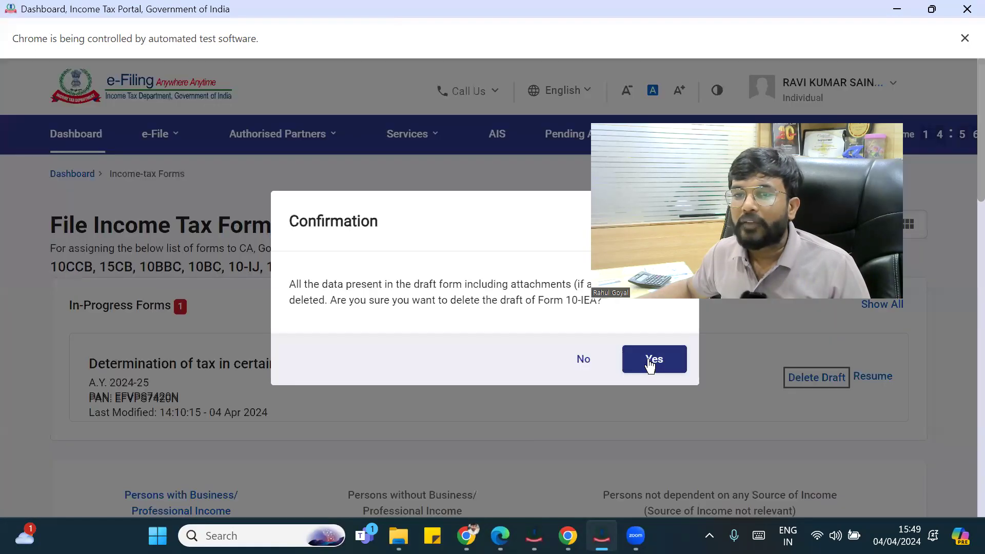
{"action": "left_click", "coordinate": [651, 364]}
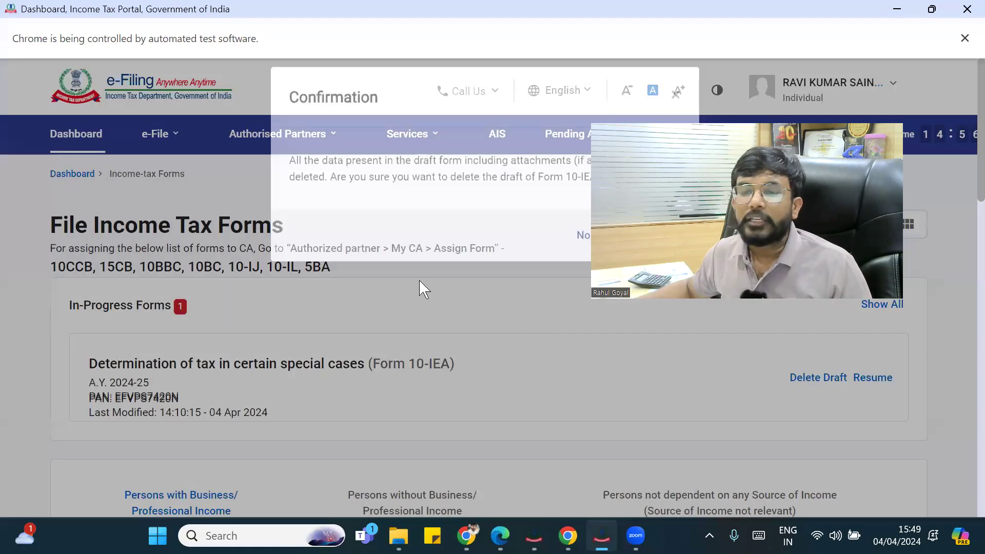
Reopen the File Income Tax Forms page and look through the forms for persons with business or professional income.
{"action": "left_click", "coordinate": [160, 137]}
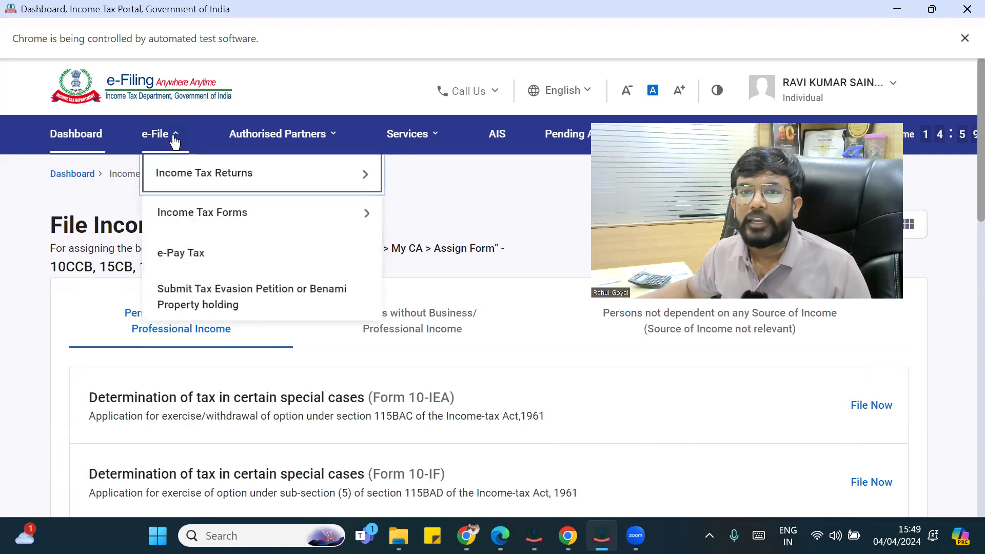
{"action": "mouse_move", "coordinate": [200, 221]}
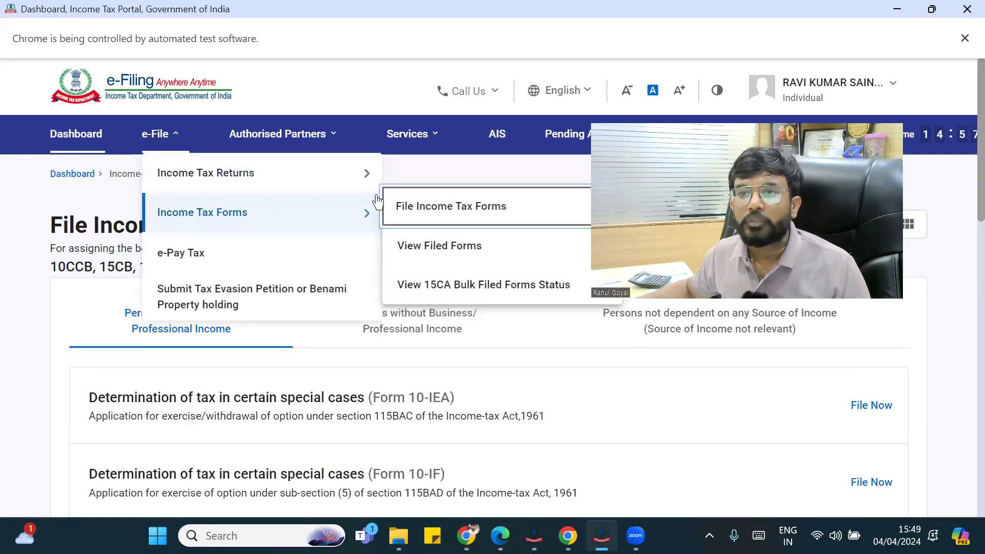
{"action": "left_click", "coordinate": [429, 203]}
{"action": "scroll", "coordinate": [138, 408], "scroll_direction": "down", "scroll_amount": 4}
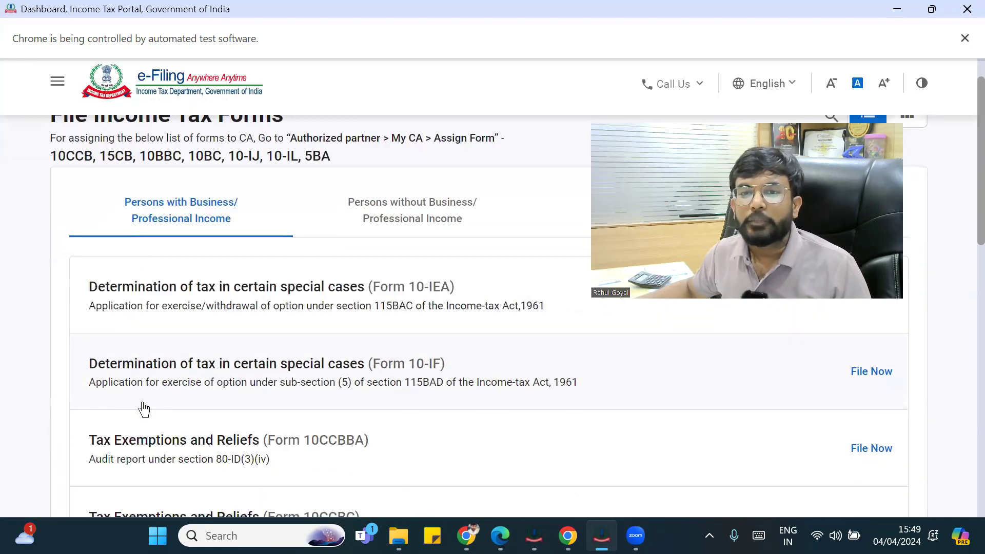
{"action": "scroll", "coordinate": [169, 221], "scroll_direction": "up", "scroll_amount": 2}
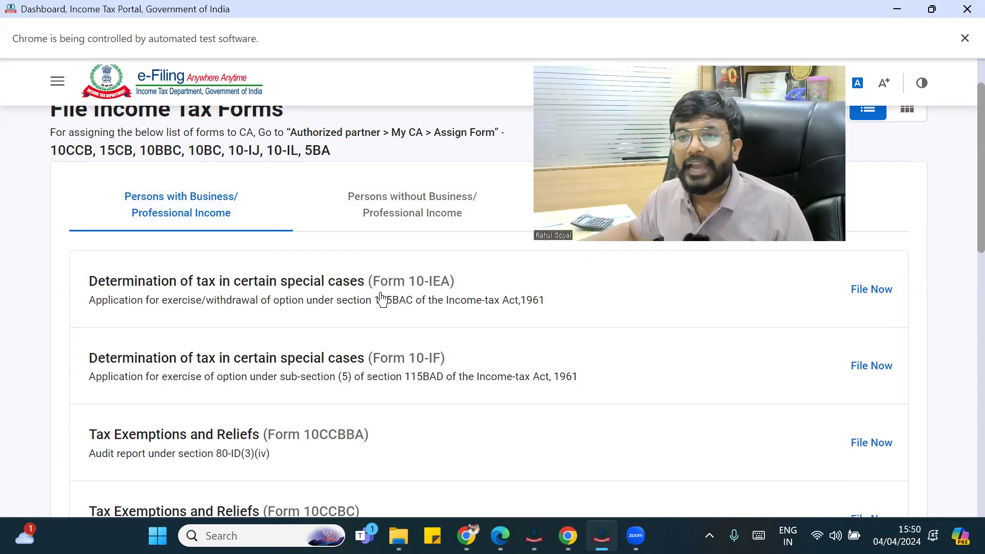
Check the forms for persons without business income, return to those with business income and open Form 10-IEA.
{"action": "left_click", "coordinate": [436, 212]}
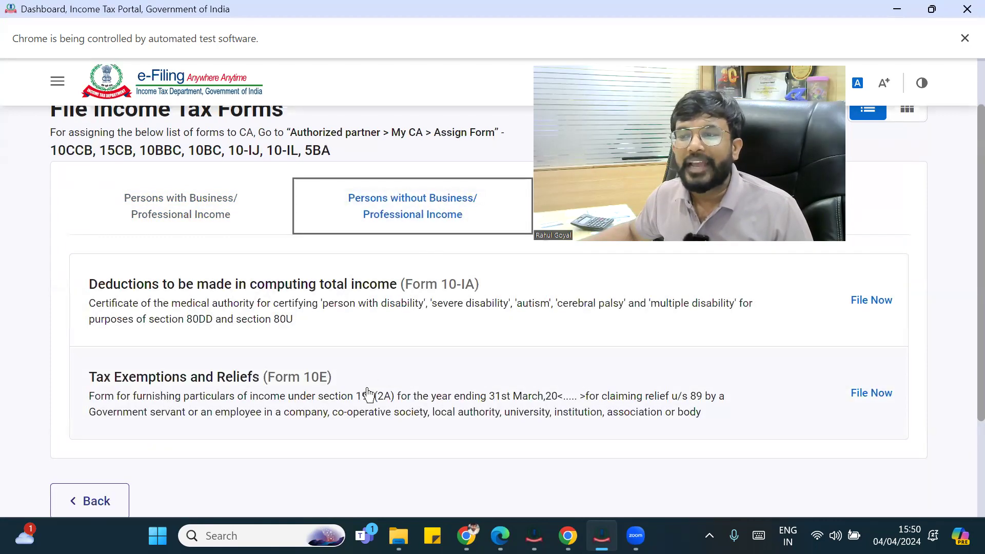
{"action": "left_click", "coordinate": [206, 215]}
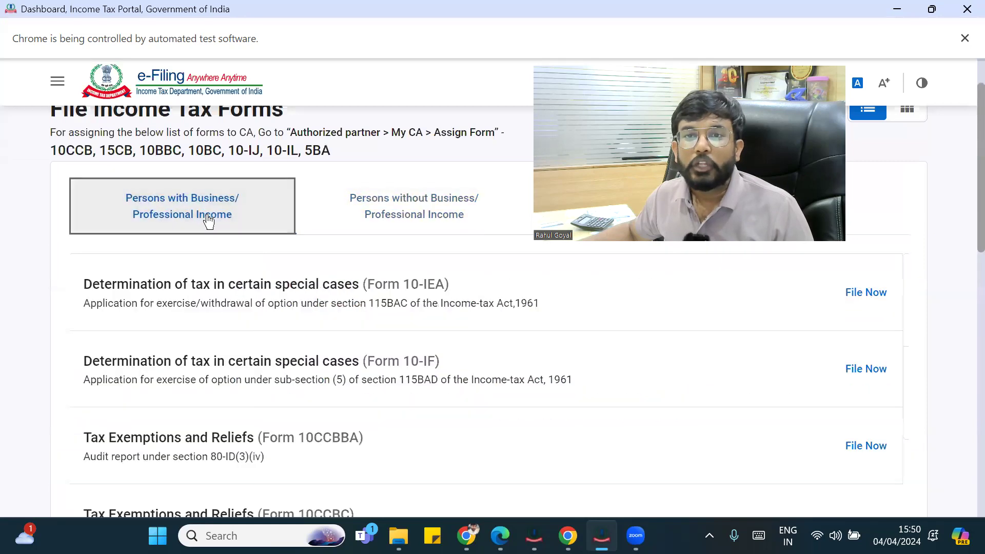
{"action": "left_click", "coordinate": [258, 290]}
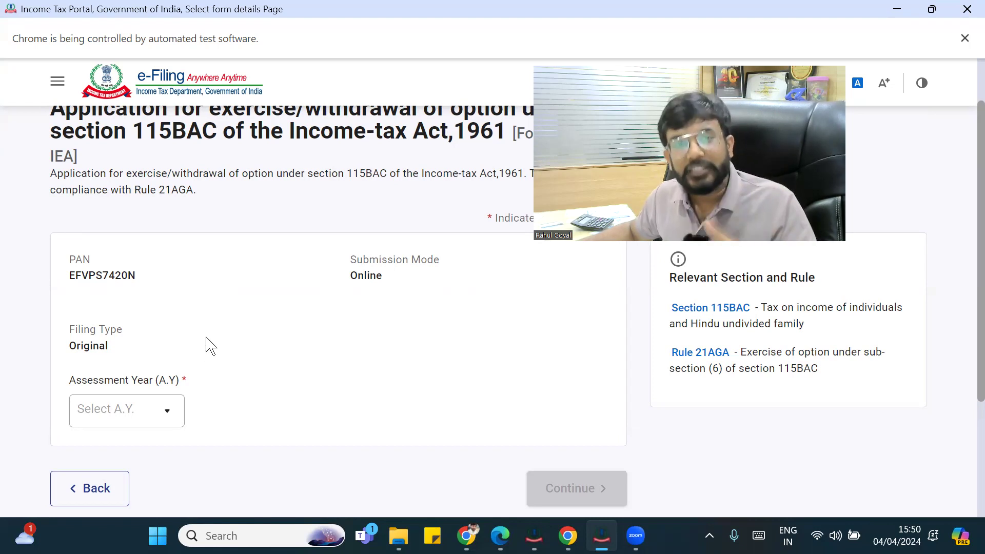
Set the assessment year to 2024-25 for Form 10-IEA and proceed to the applicable-option questions.
{"action": "left_click", "coordinate": [125, 410]}
{"action": "left_click", "coordinate": [121, 410]}
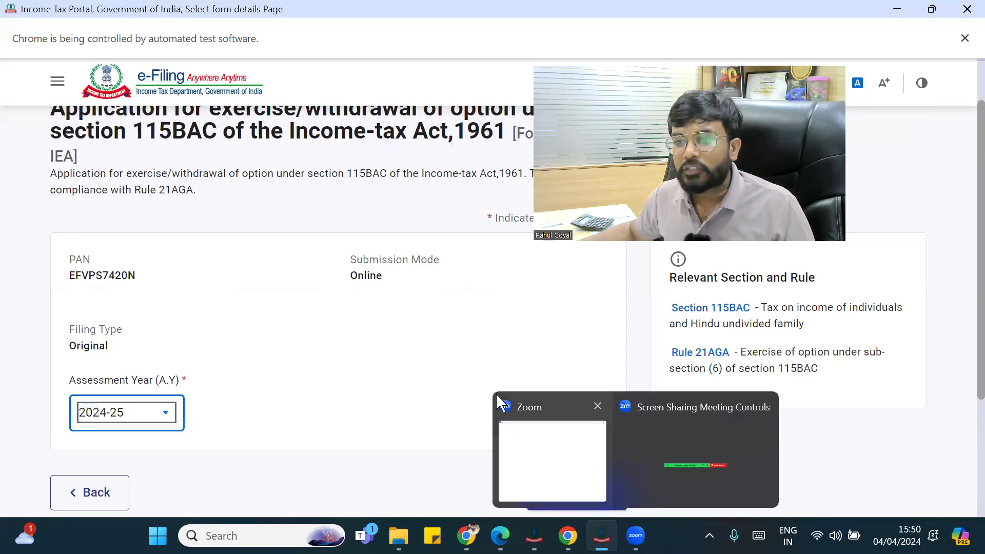
{"action": "left_click", "coordinate": [465, 332]}
{"action": "left_click", "coordinate": [575, 490]}
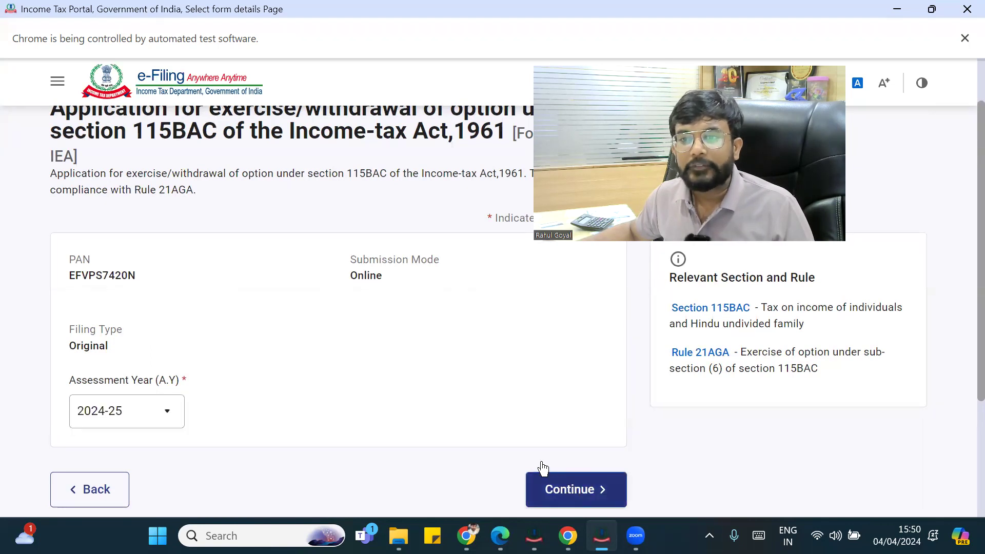
{"action": "left_click", "coordinate": [208, 353]}
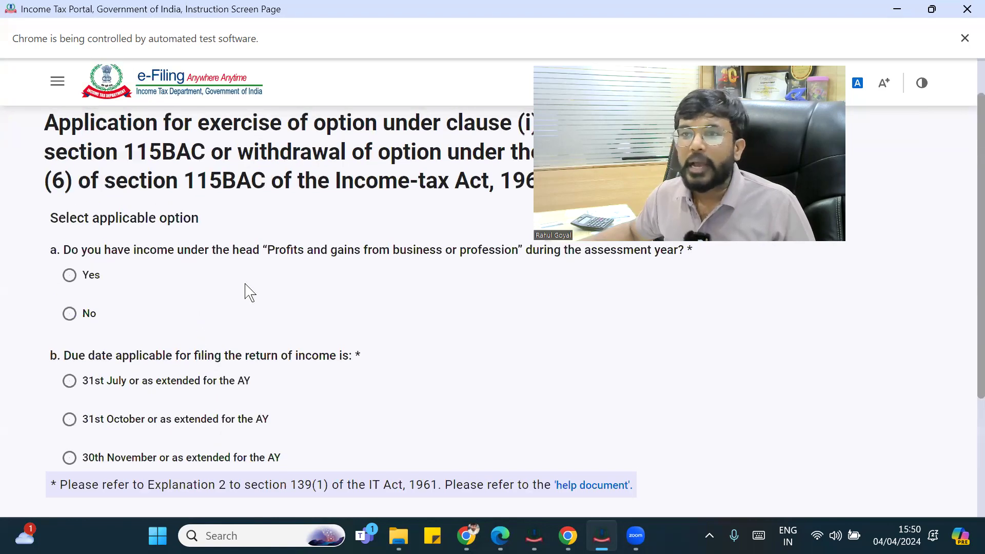
Answer Yes to having business or profession income and select 31st July as the due date for filing the return.
{"action": "left_click_drag", "start_coordinate": [118, 250], "coordinate": [333, 267]}
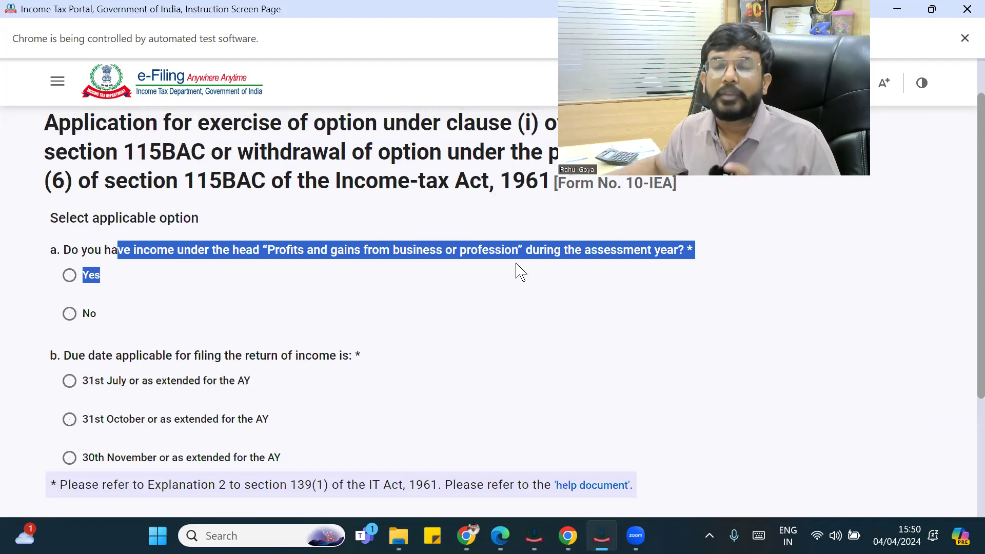
{"action": "left_click", "coordinate": [534, 293]}
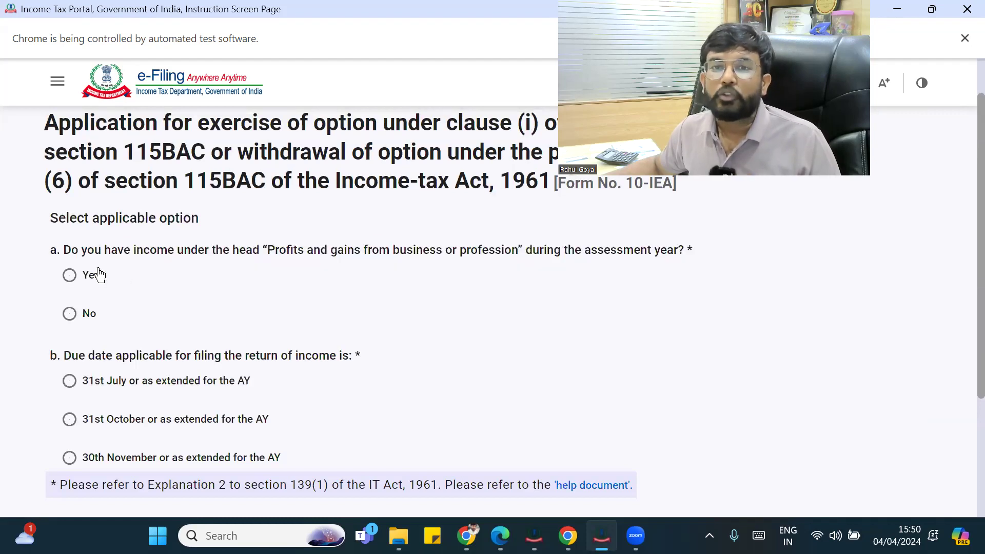
{"action": "left_click", "coordinate": [70, 276]}
{"action": "scroll", "coordinate": [71, 277], "scroll_direction": "down", "scroll_amount": 2}
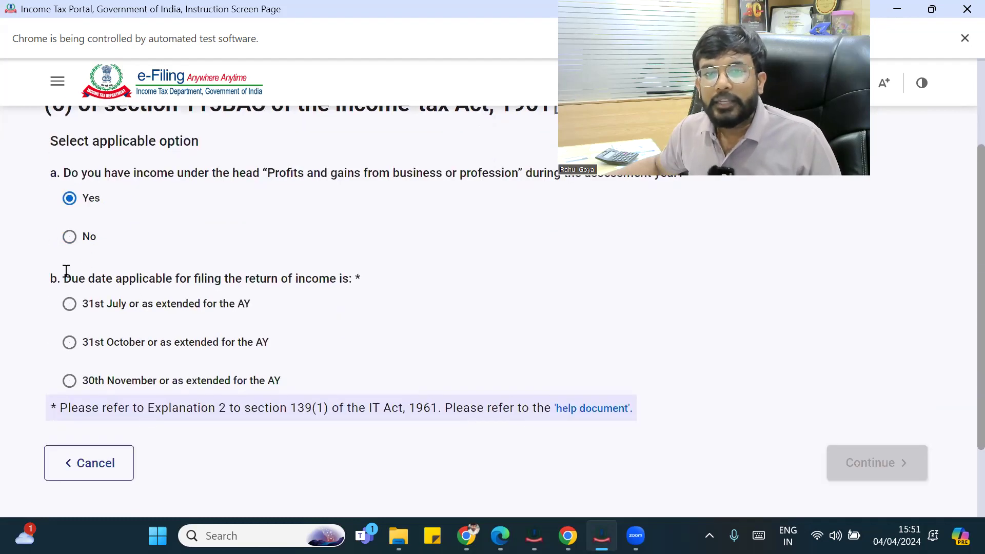
{"action": "left_click_drag", "start_coordinate": [65, 276], "coordinate": [355, 278]}
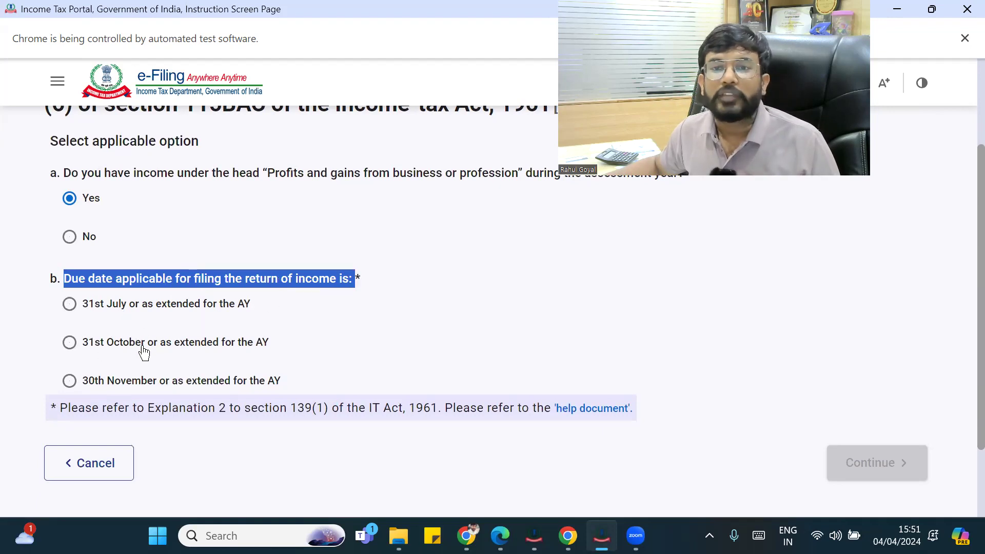
{"action": "left_click", "coordinate": [69, 308]}
{"action": "left_click", "coordinate": [469, 285]}
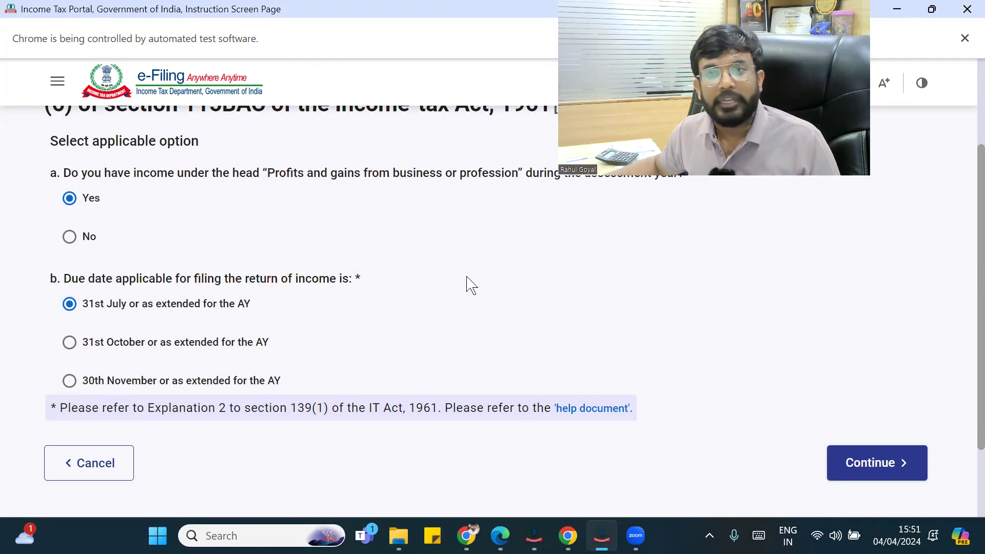
Try answering No to the business or profession income question and review how the form responds.
{"action": "scroll", "coordinate": [313, 275], "scroll_direction": "up", "scroll_amount": 5}
{"action": "left_click_drag", "start_coordinate": [268, 351], "coordinate": [334, 383]}
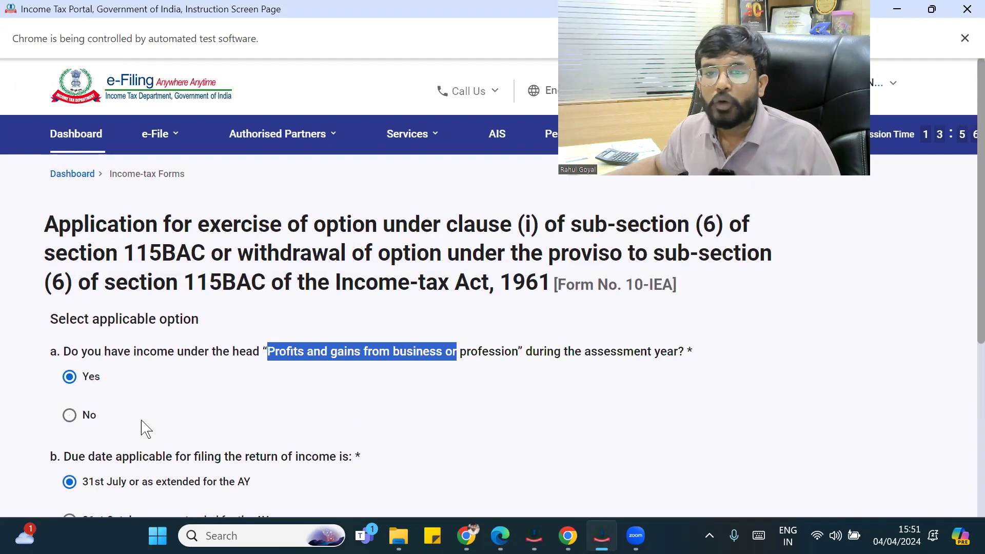
{"action": "left_click", "coordinate": [69, 417]}
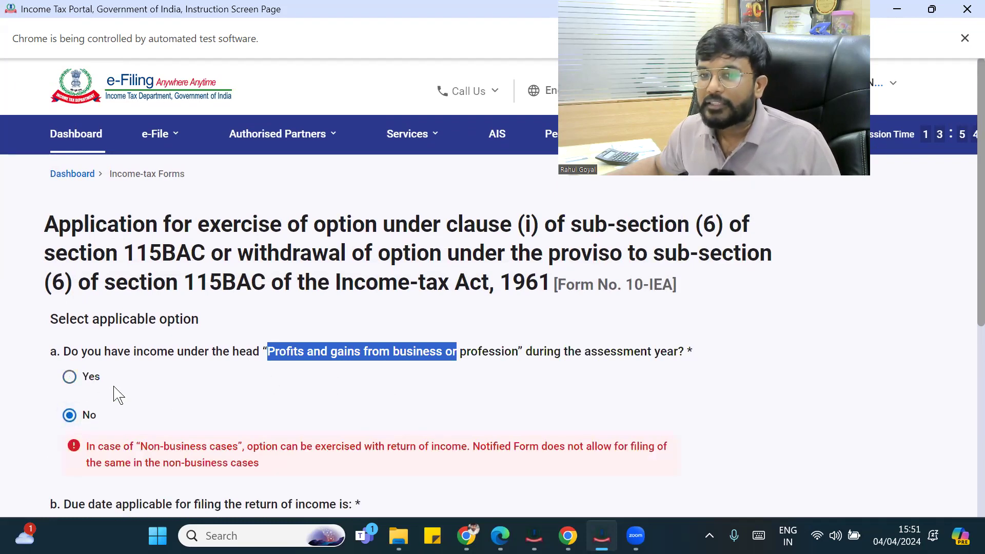
{"action": "scroll", "coordinate": [202, 341], "scroll_direction": "down", "scroll_amount": 5}
{"action": "scroll", "coordinate": [241, 328], "scroll_direction": "up", "scroll_amount": 1}
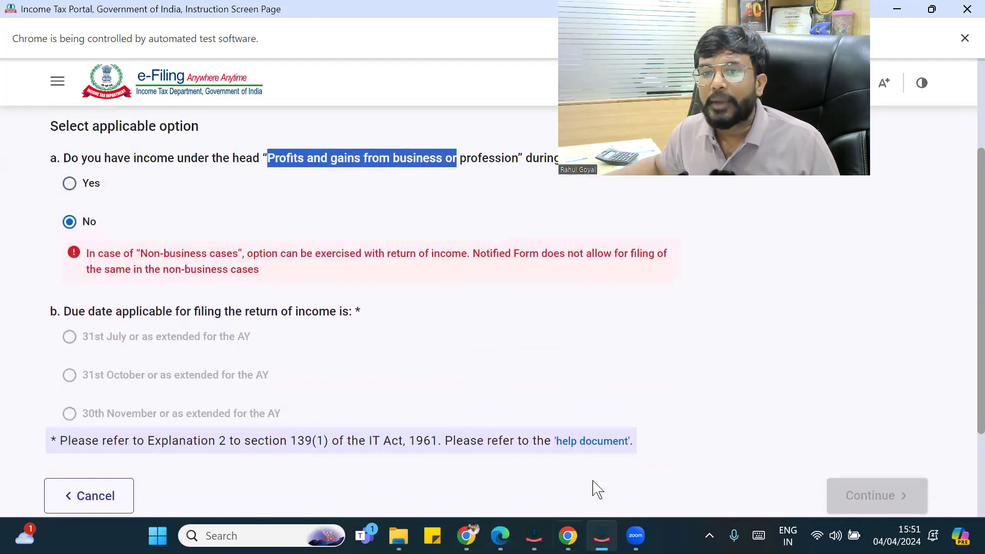
{"action": "triple_click", "coordinate": [352, 255]}
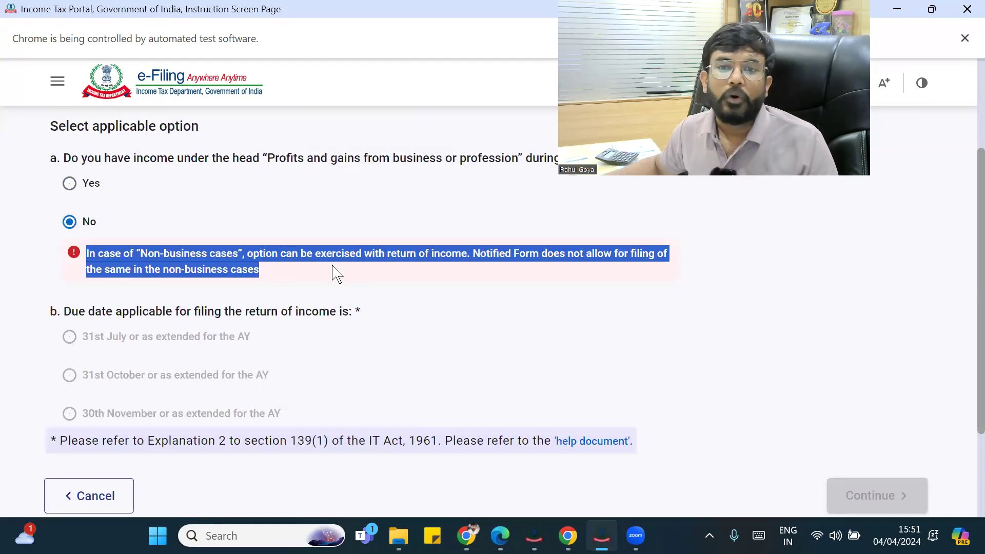
{"action": "left_click", "coordinate": [463, 319]}
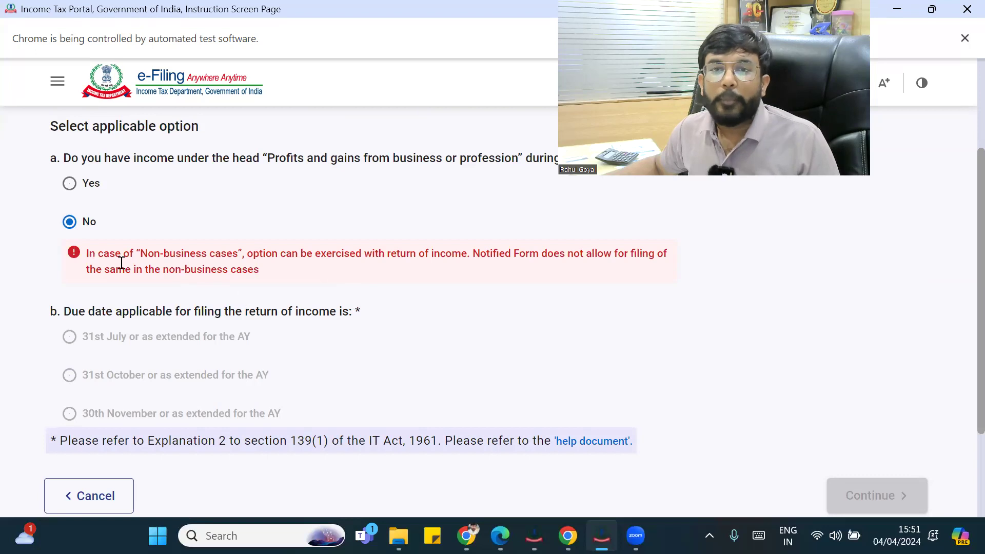
{"action": "left_click_drag", "start_coordinate": [92, 253], "coordinate": [189, 255]}
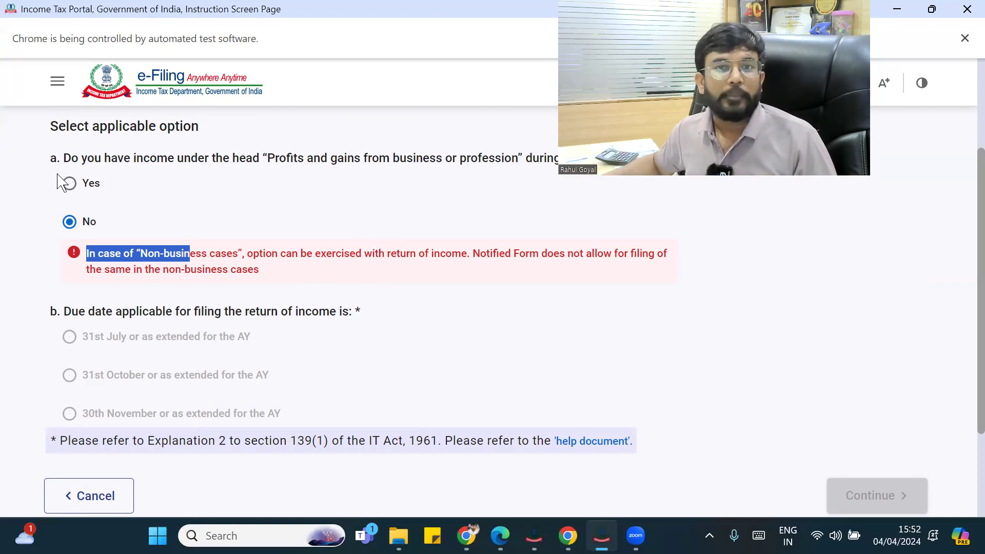
Answer Yes for business or profession income, choose the 31st July due date, and confirm continuing to the form's sections.
{"action": "left_click", "coordinate": [70, 184]}
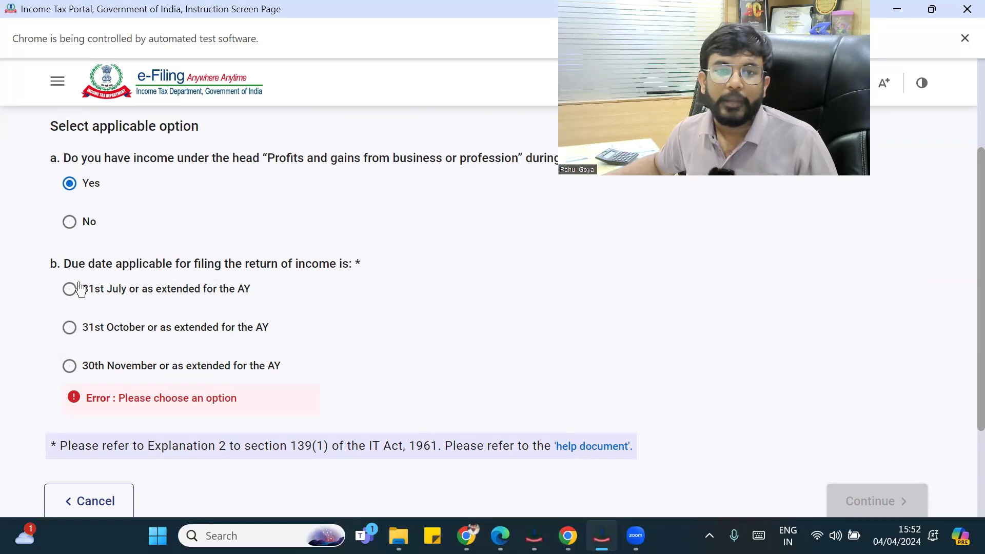
{"action": "left_click", "coordinate": [69, 290]}
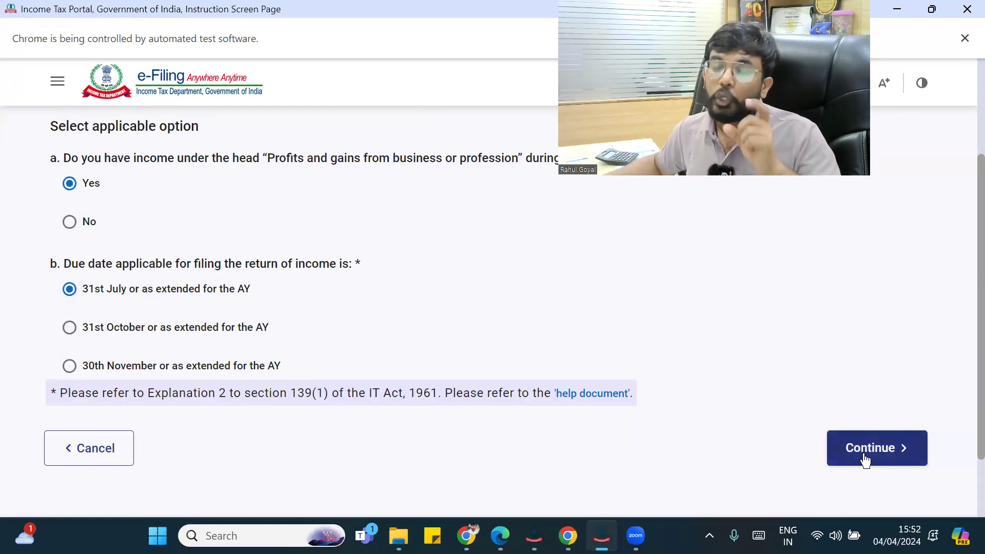
{"action": "left_click", "coordinate": [865, 460]}
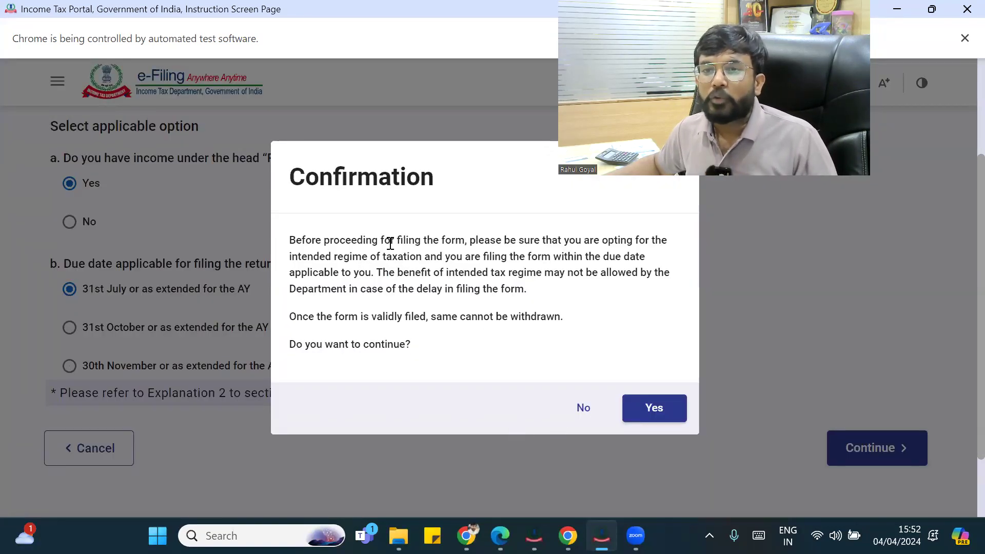
{"action": "left_click", "coordinate": [486, 257]}
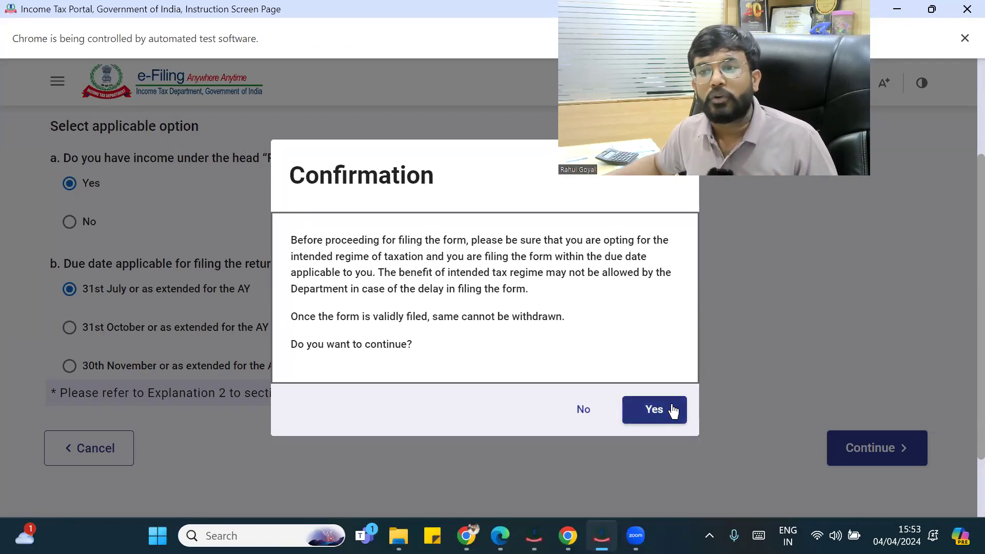
{"action": "left_click", "coordinate": [676, 410]}
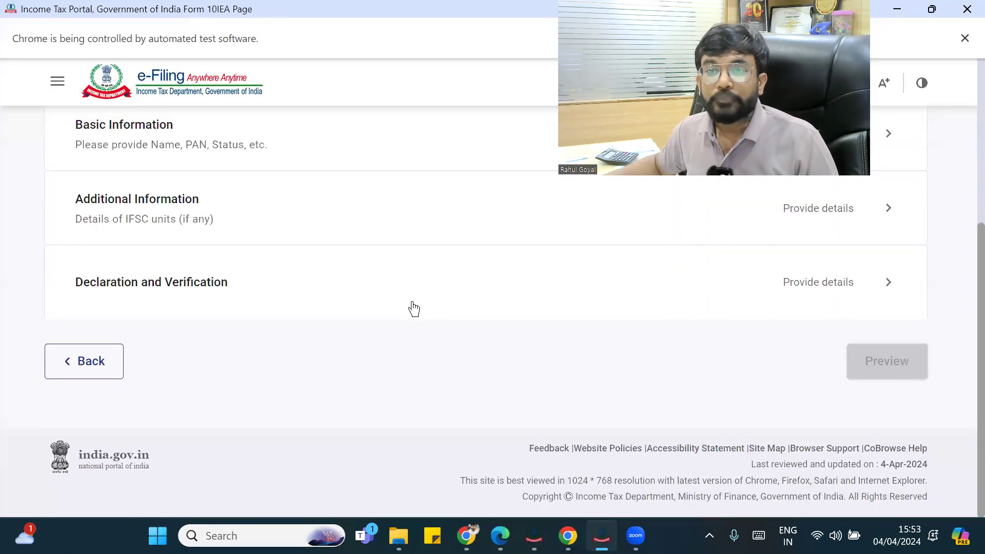
{"action": "scroll", "coordinate": [411, 308], "scroll_direction": "up", "scroll_amount": 3}
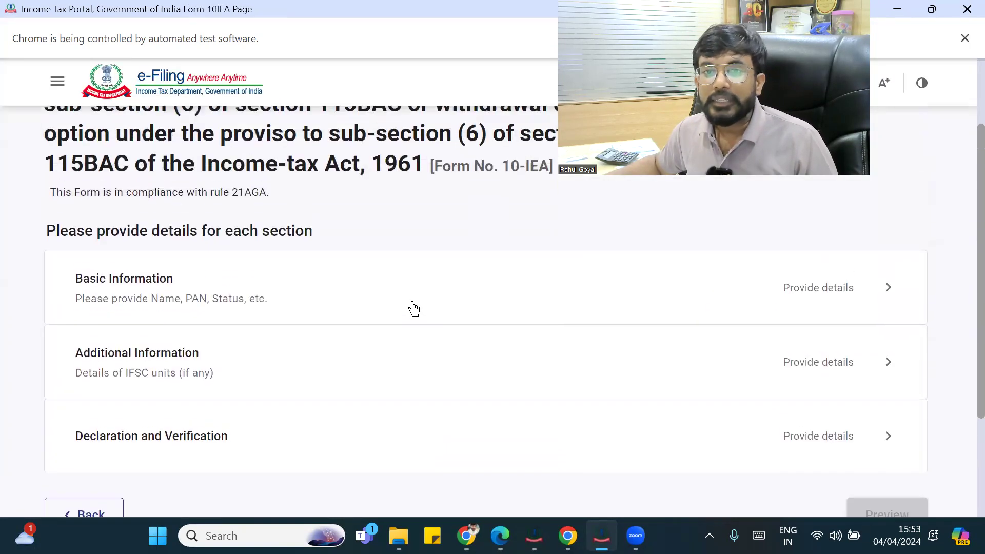
Save the Basic Information section with Opting Out selected, and save the Additional Information section without adding any IFSC unit details.
{"action": "left_click", "coordinate": [133, 295]}
{"action": "scroll", "coordinate": [184, 267], "scroll_direction": "down", "scroll_amount": 4}
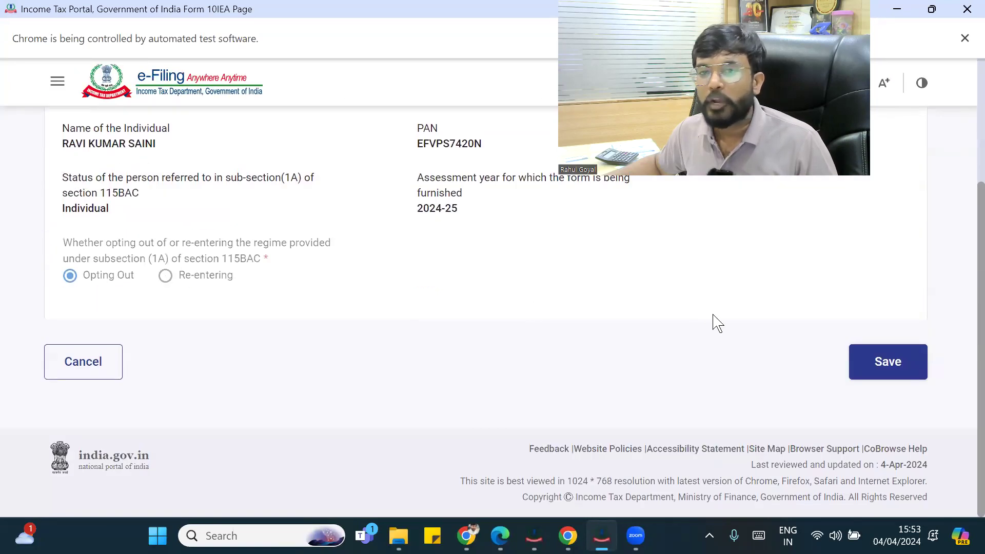
{"action": "left_click", "coordinate": [886, 365]}
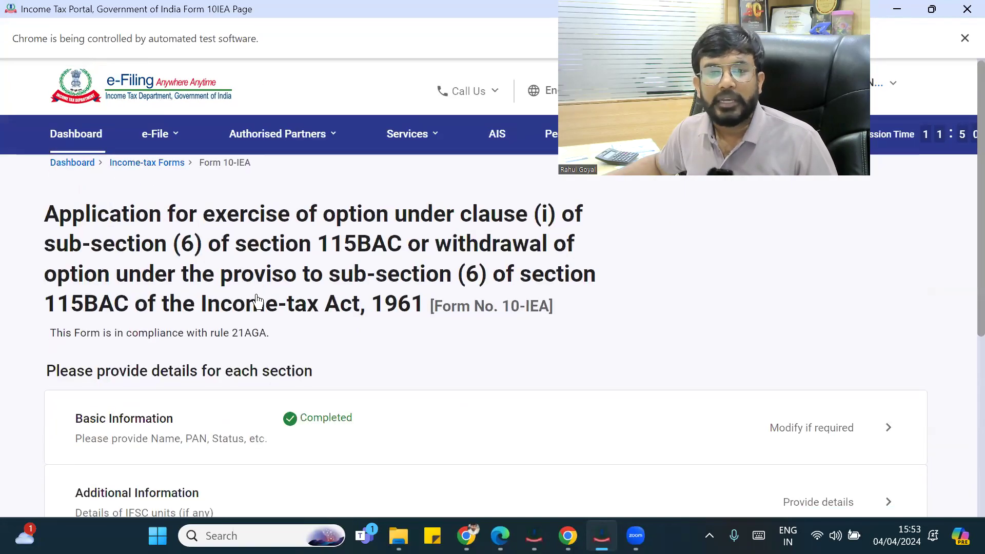
{"action": "scroll", "coordinate": [258, 300], "scroll_direction": "down", "scroll_amount": 3}
{"action": "left_click", "coordinate": [218, 325]}
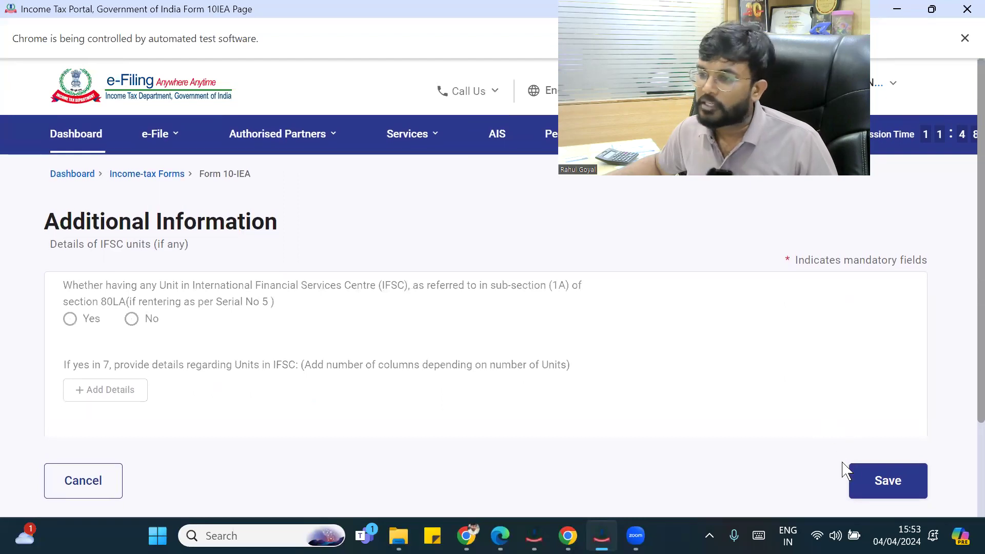
{"action": "left_click", "coordinate": [883, 486]}
In the Declaration and Verification section, tick the declarant's statement, choose son as the relationship, and enter xcvbc as the parent's name.
{"action": "scroll", "coordinate": [269, 272], "scroll_direction": "down", "scroll_amount": 1}
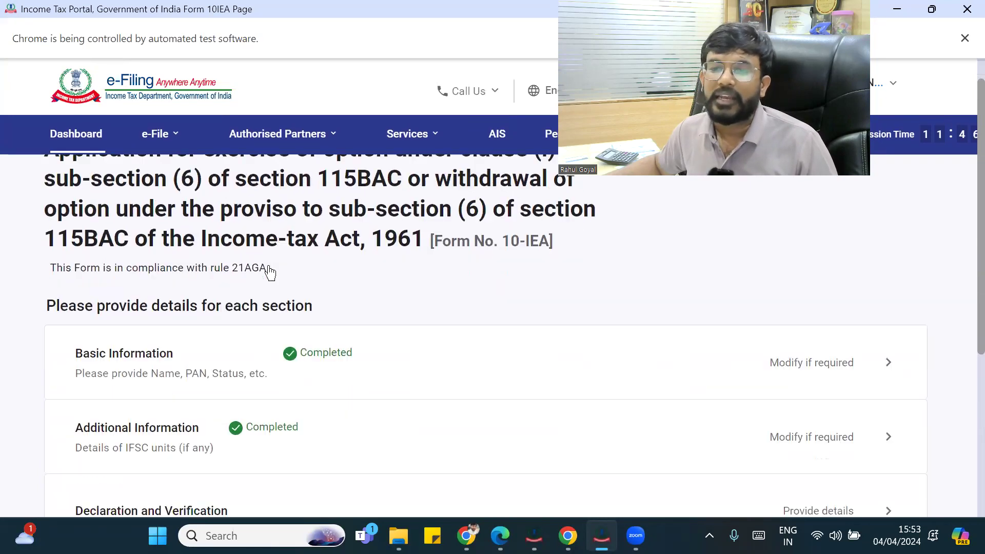
{"action": "scroll", "coordinate": [270, 272], "scroll_direction": "down", "scroll_amount": 3}
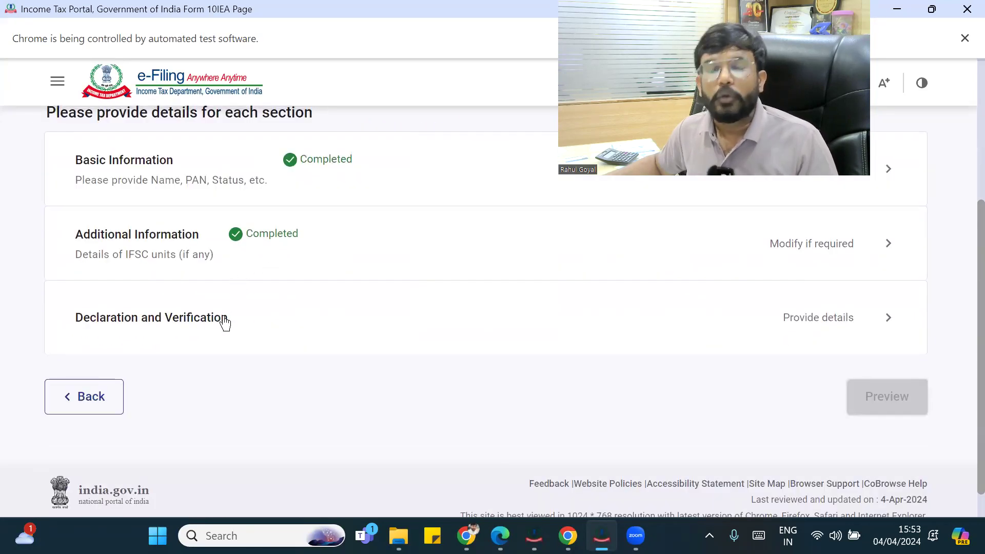
{"action": "left_click", "coordinate": [224, 323]}
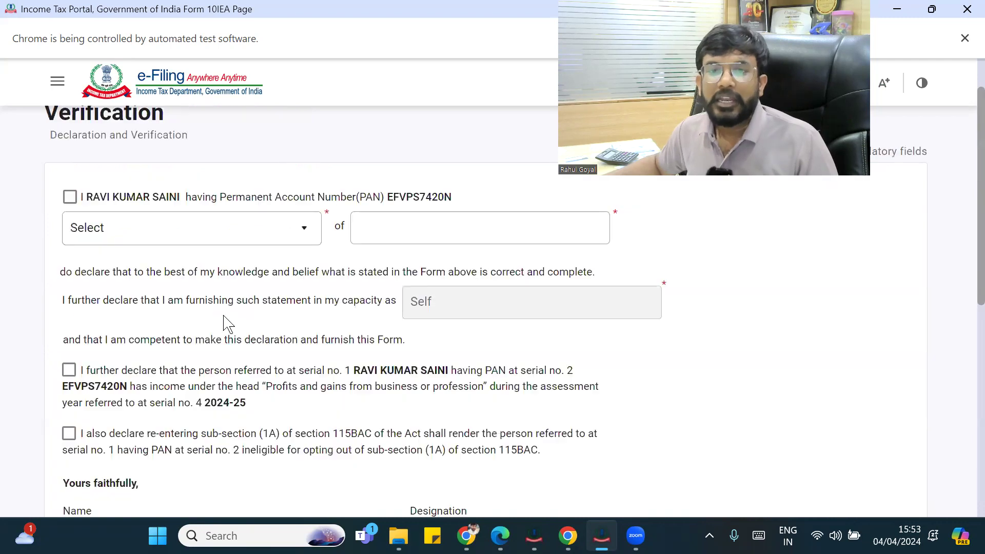
{"action": "left_click", "coordinate": [69, 198]}
{"action": "left_click", "coordinate": [128, 237]}
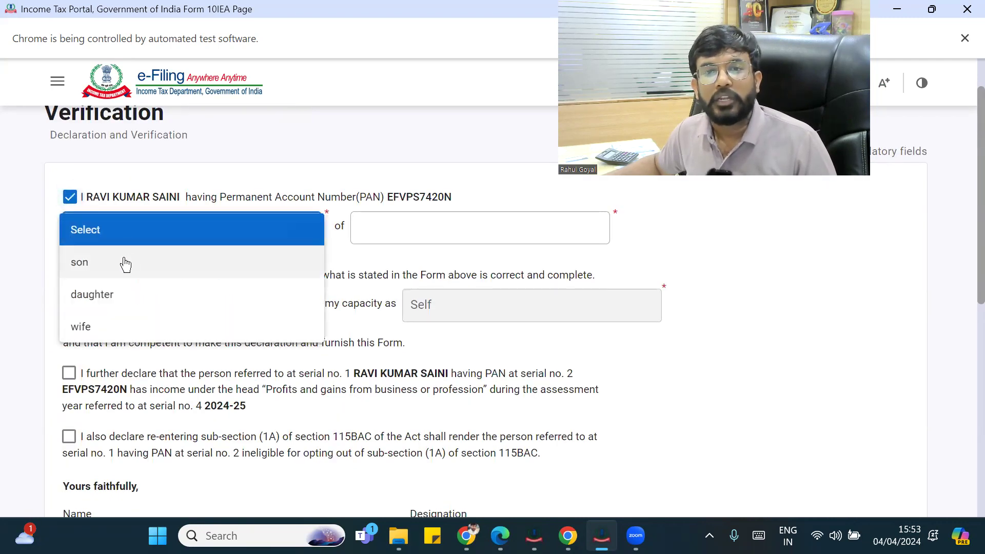
{"action": "left_click", "coordinate": [128, 262]}
{"action": "left_click", "coordinate": [400, 228]}
{"action": "type", "text": "xcvbc"}
{"action": "scroll", "coordinate": [85, 278], "scroll_direction": "down", "scroll_amount": 2}
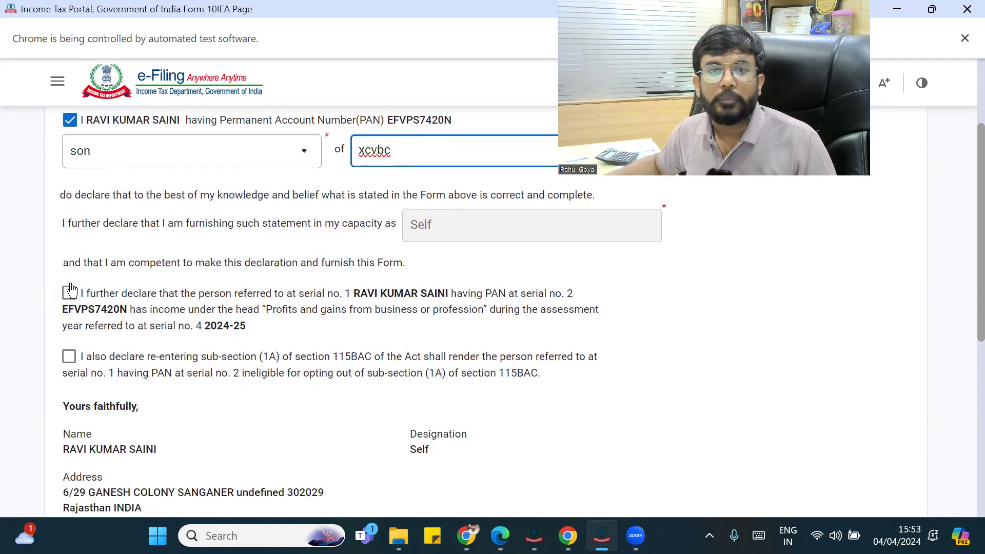
{"action": "left_click", "coordinate": [143, 155]}
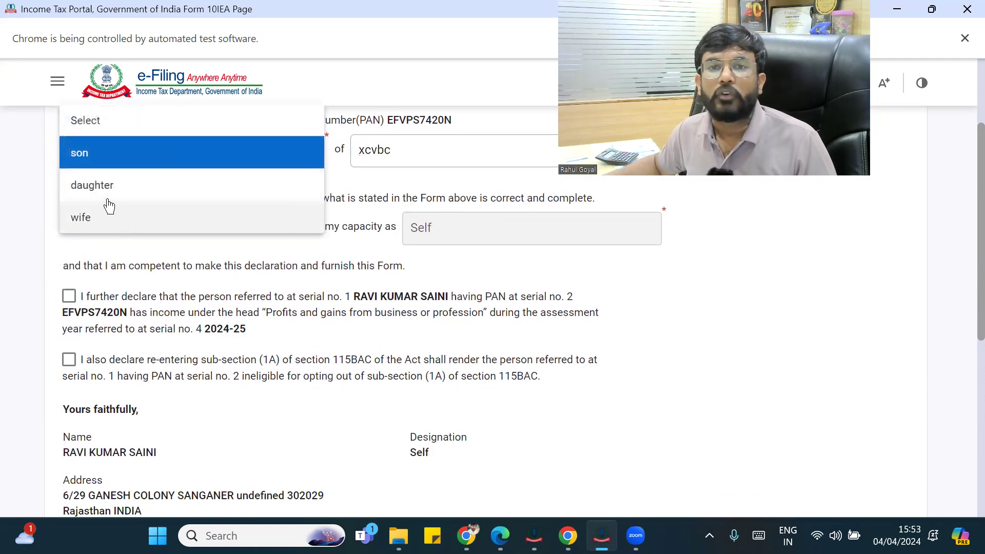
{"action": "left_click", "coordinate": [136, 155]}
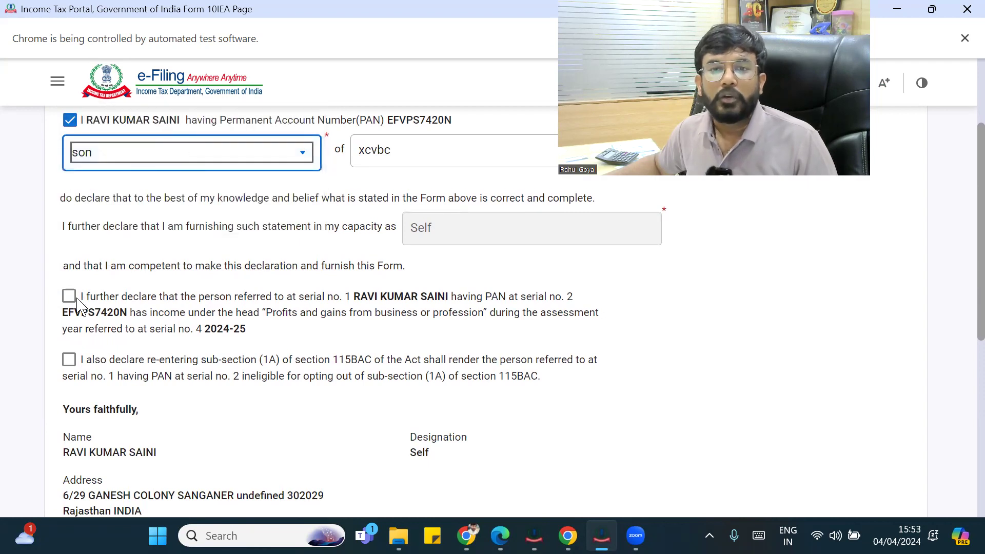
Tick the declarations about having business or profession income and about ineligibility after re-entering sub-section (1A) of section 115BAC.
{"action": "left_click", "coordinate": [68, 296]}
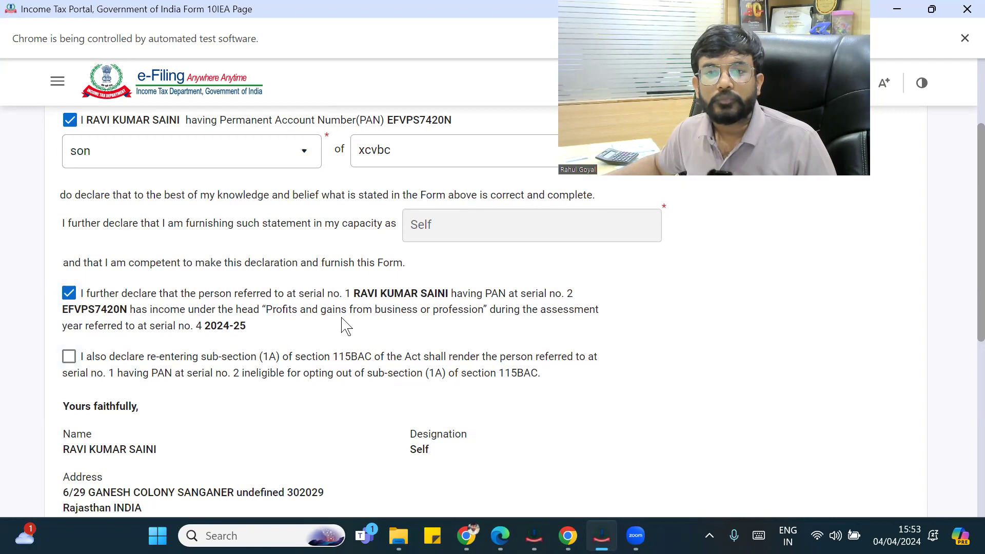
{"action": "scroll", "coordinate": [359, 318], "scroll_direction": "down", "scroll_amount": 2}
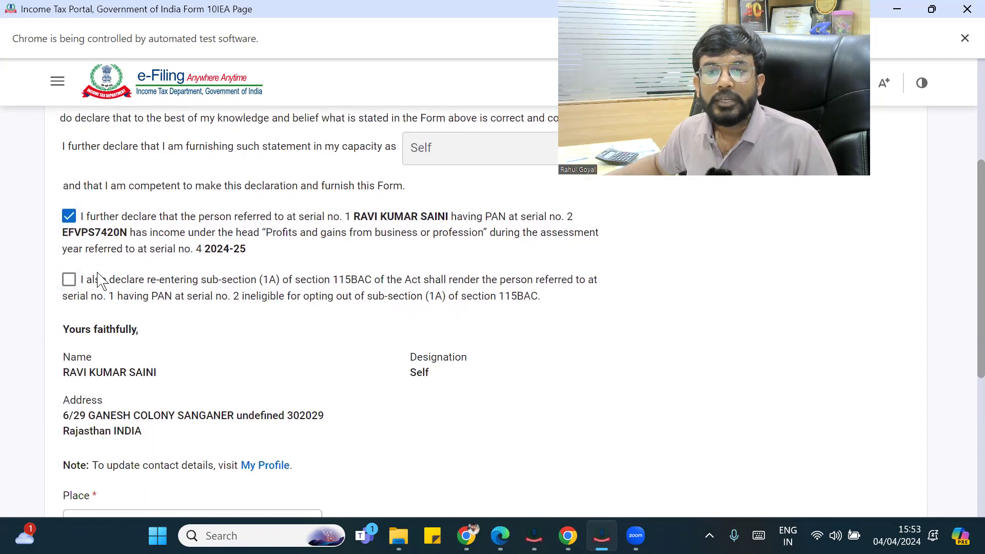
{"action": "left_click", "coordinate": [69, 280]}
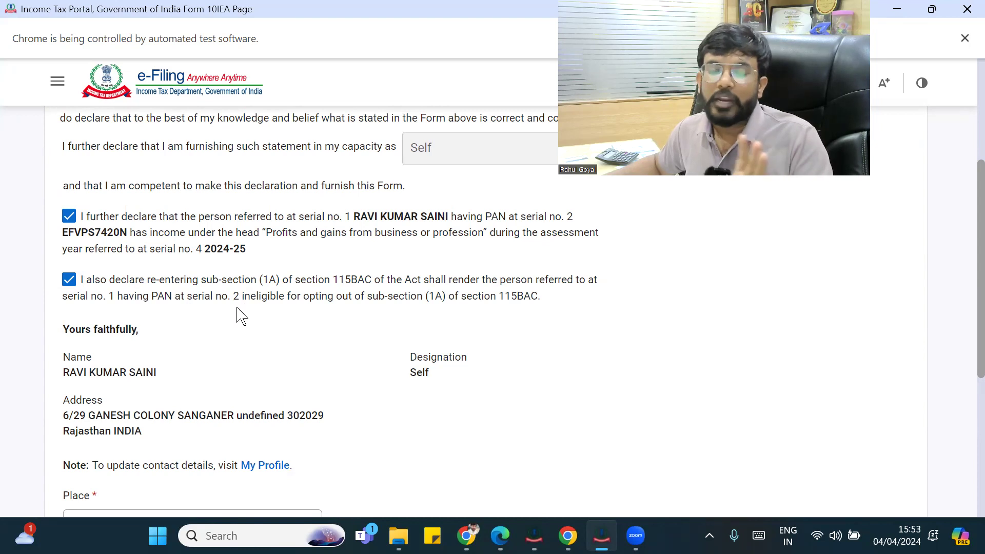
Enter dfgfd as the place and save the Declaration and Verification section.
{"action": "scroll", "coordinate": [214, 288], "scroll_direction": "down", "scroll_amount": 3}
{"action": "left_click", "coordinate": [210, 294]}
{"action": "type", "text": "dfgfd"}
{"action": "left_click", "coordinate": [888, 422]}
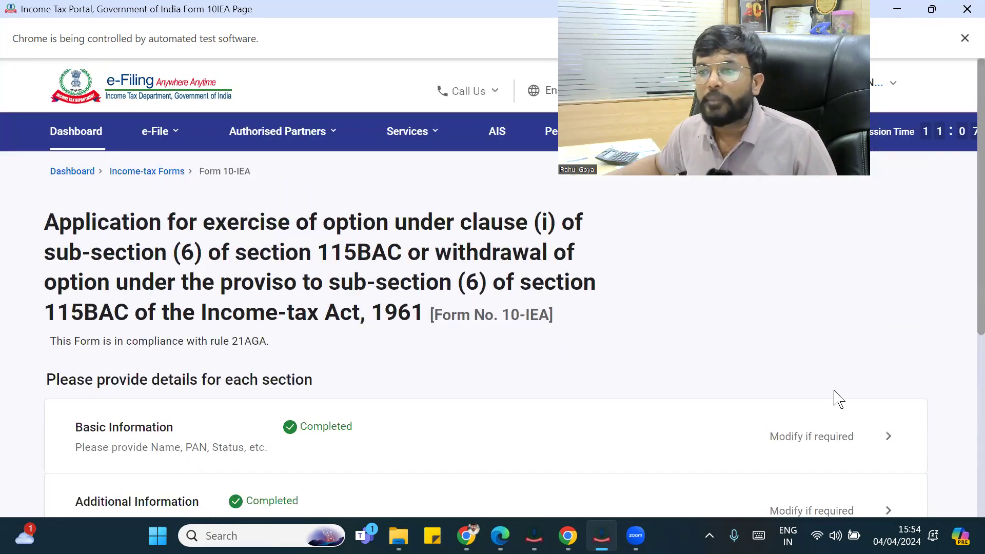
Preview the completed Form 10-IEA, review its details down to the e-verification option, and return to the list of sections.
{"action": "scroll", "coordinate": [869, 376], "scroll_direction": "down", "scroll_amount": 5}
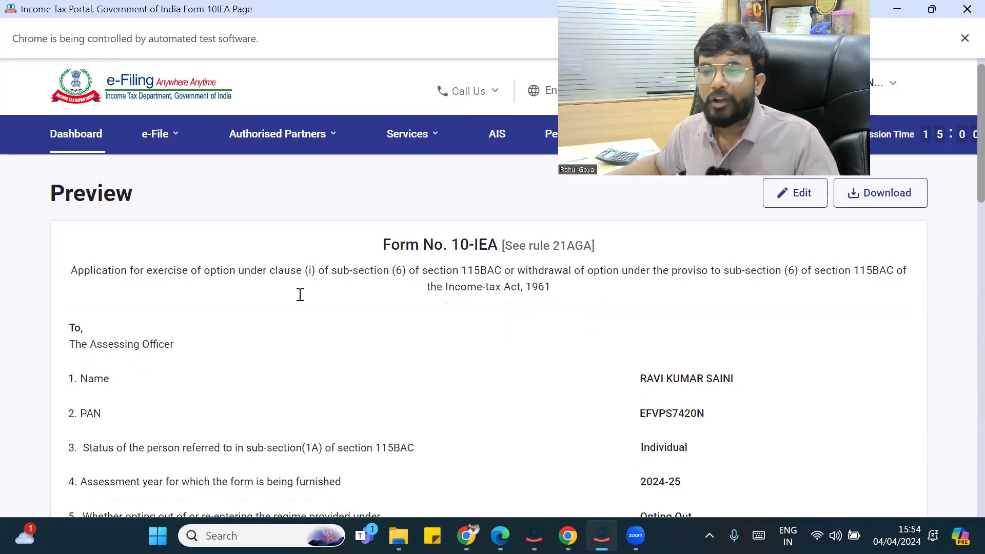
{"action": "scroll", "coordinate": [297, 296], "scroll_direction": "down", "scroll_amount": 10}
{"action": "scroll", "coordinate": [301, 287], "scroll_direction": "down", "scroll_amount": 5}
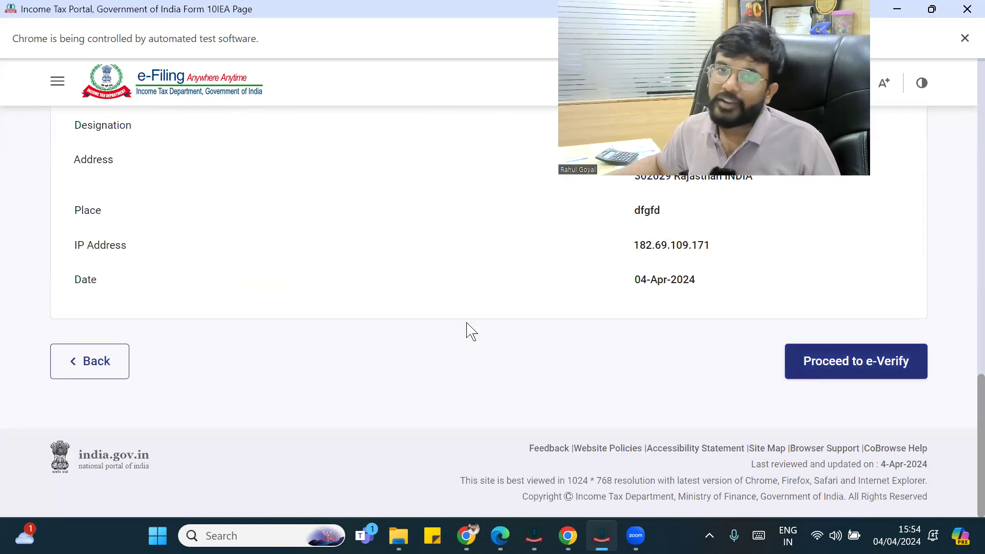
{"action": "left_click", "coordinate": [121, 365]}
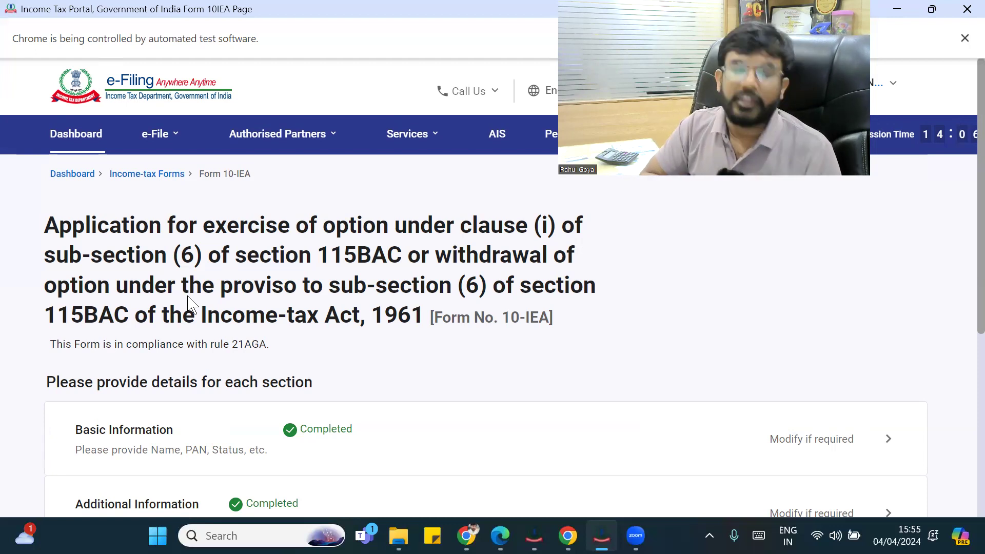
{"action": "left_click", "coordinate": [159, 133]}
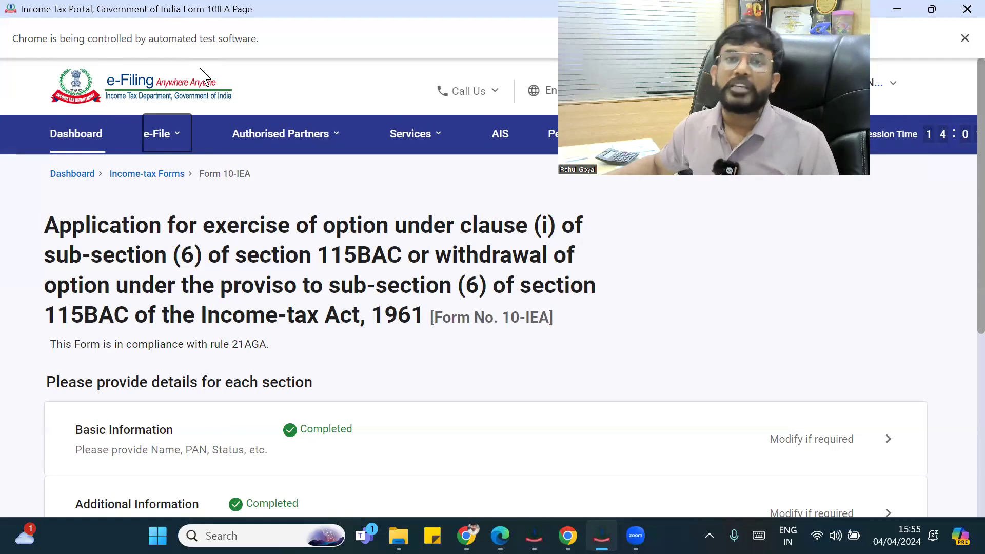
{"action": "mouse_move", "coordinate": [324, 168]}
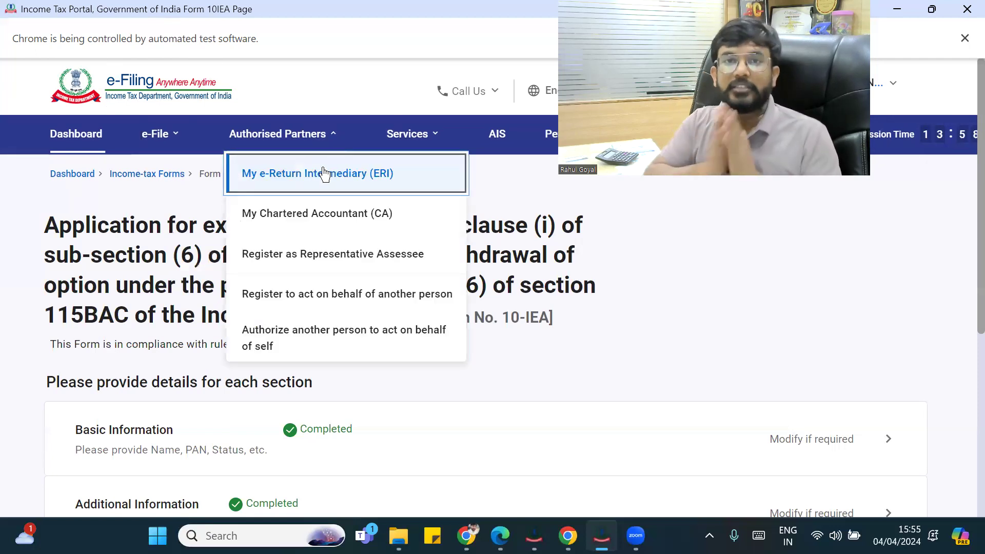